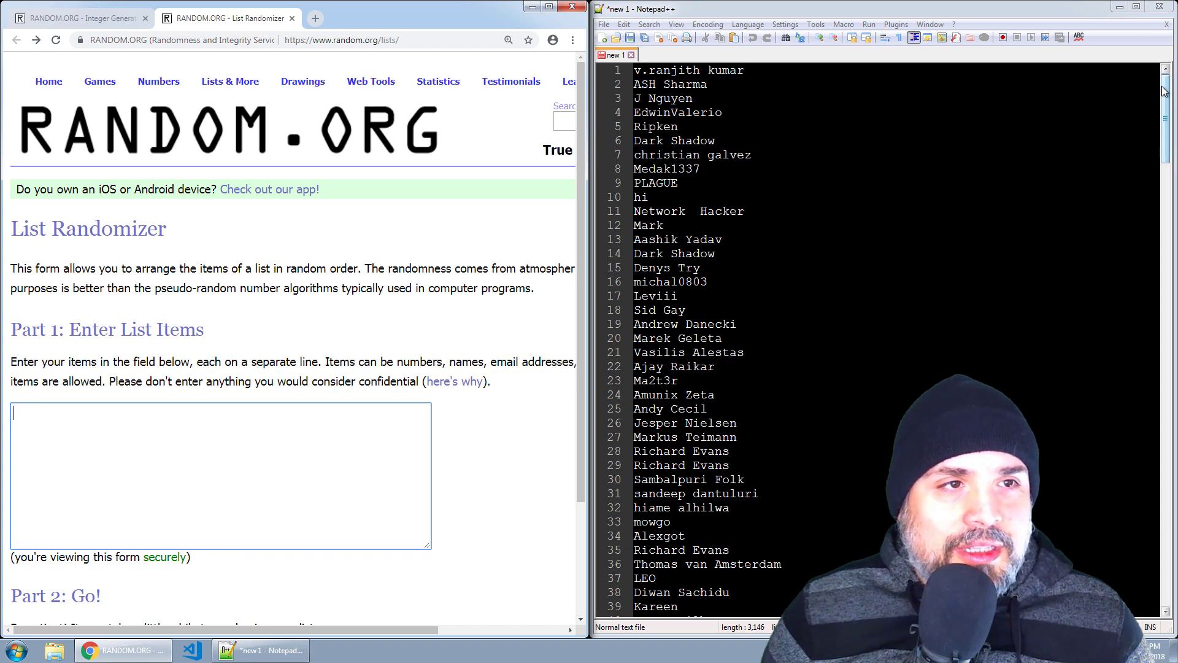
Step: Copy the whole Notepad++ entry list into RANDOM.ORG's List Randomizer and shuffle it
{"action": "left_click_drag", "start_coordinate": [1162, 84], "coordinate": [1160, 556]}
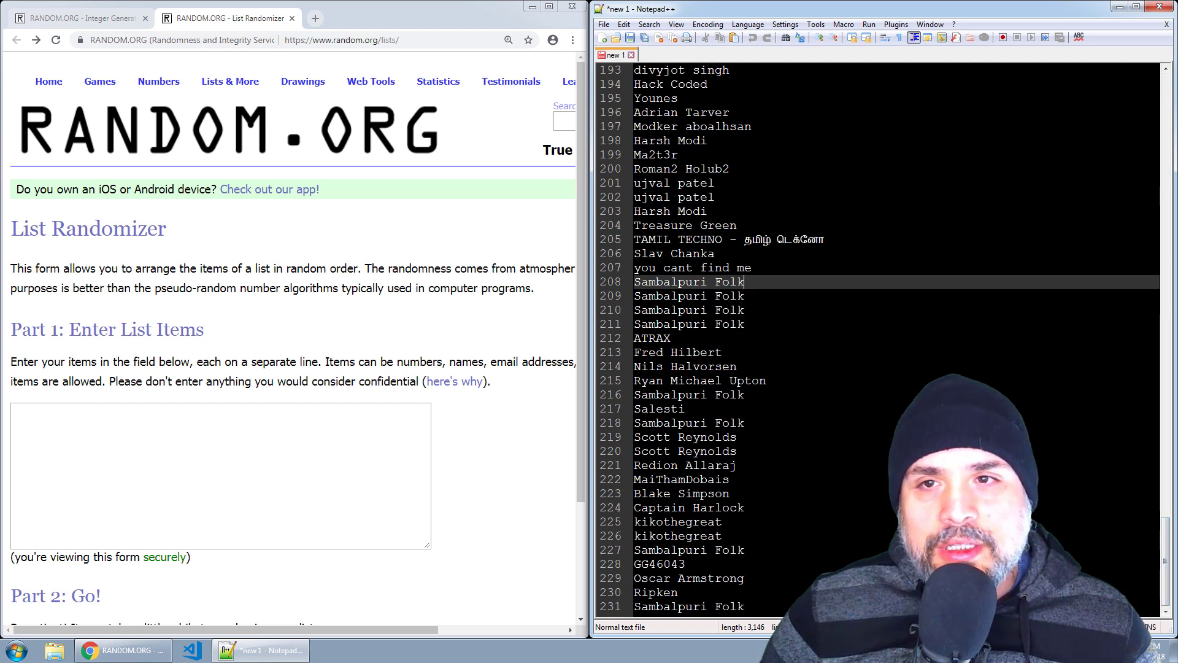
{"action": "key", "text": "ctrl+a"}
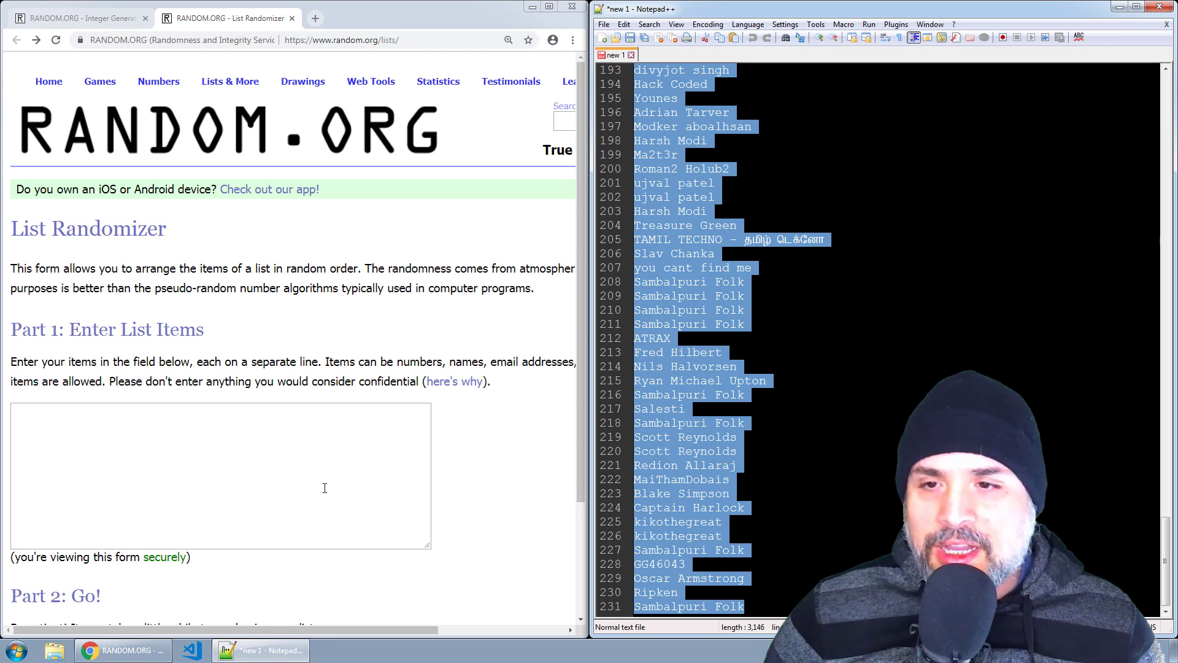
{"action": "key", "text": "ctrl+c"}
{"action": "left_click", "coordinate": [325, 487]}
{"action": "key", "text": "ctrl+v"}
{"action": "scroll", "coordinate": [493, 397], "scroll_direction": "down", "scroll_amount": 1}
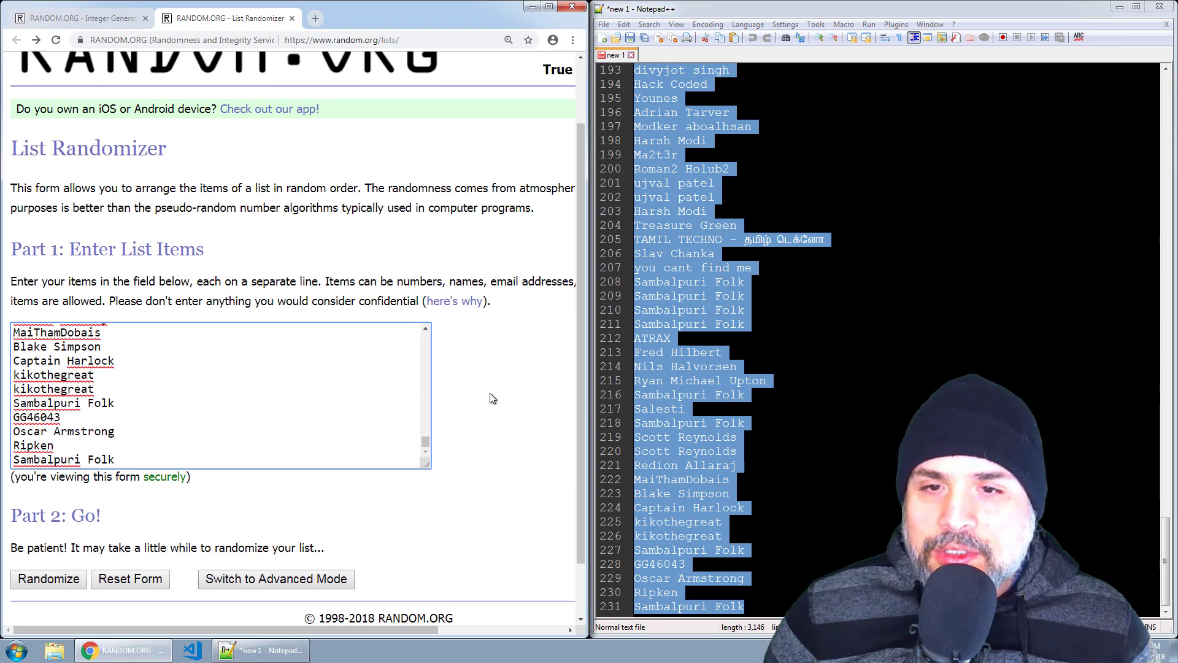
{"action": "left_click", "coordinate": [64, 541]}
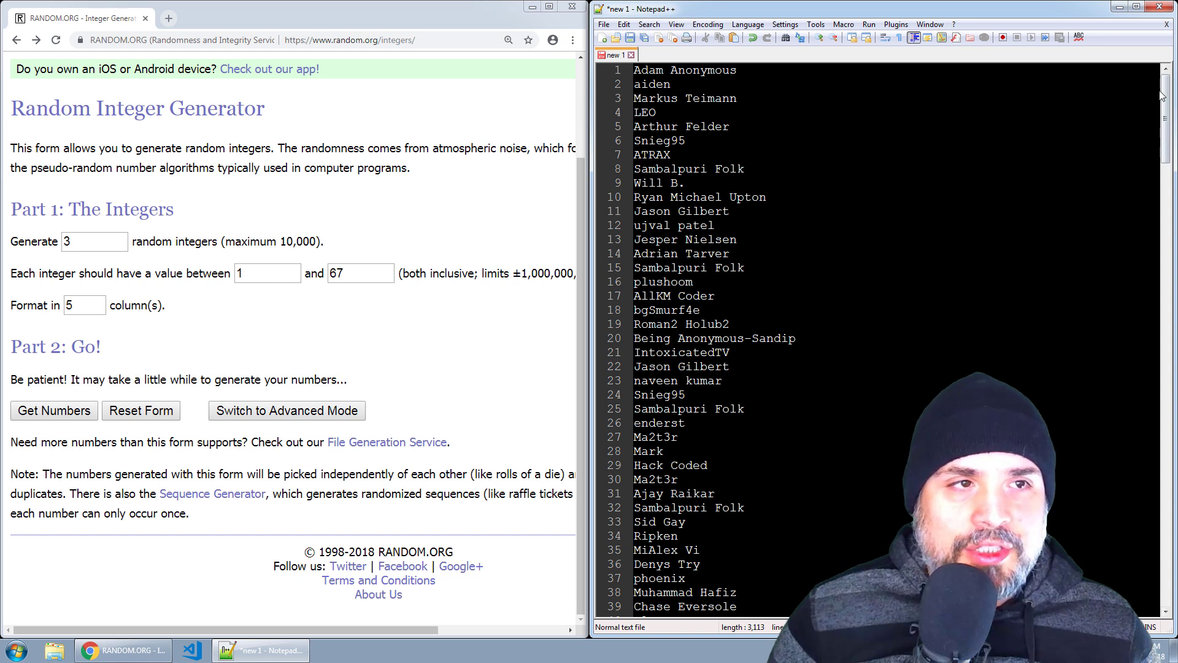
Step: Generate 3 random integers from 1 to 231, drawing 69, 90 and 158
{"action": "left_click_drag", "start_coordinate": [1161, 96], "coordinate": [1152, 602]}
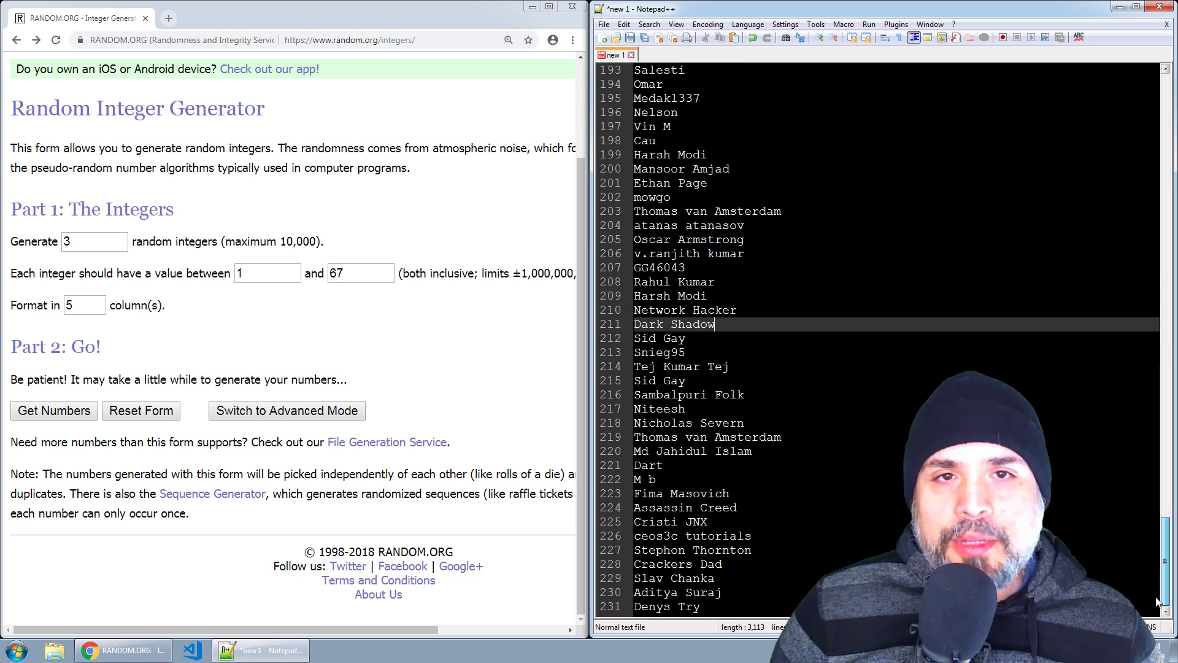
{"action": "left_click_drag", "start_coordinate": [1156, 601], "coordinate": [1140, 66]}
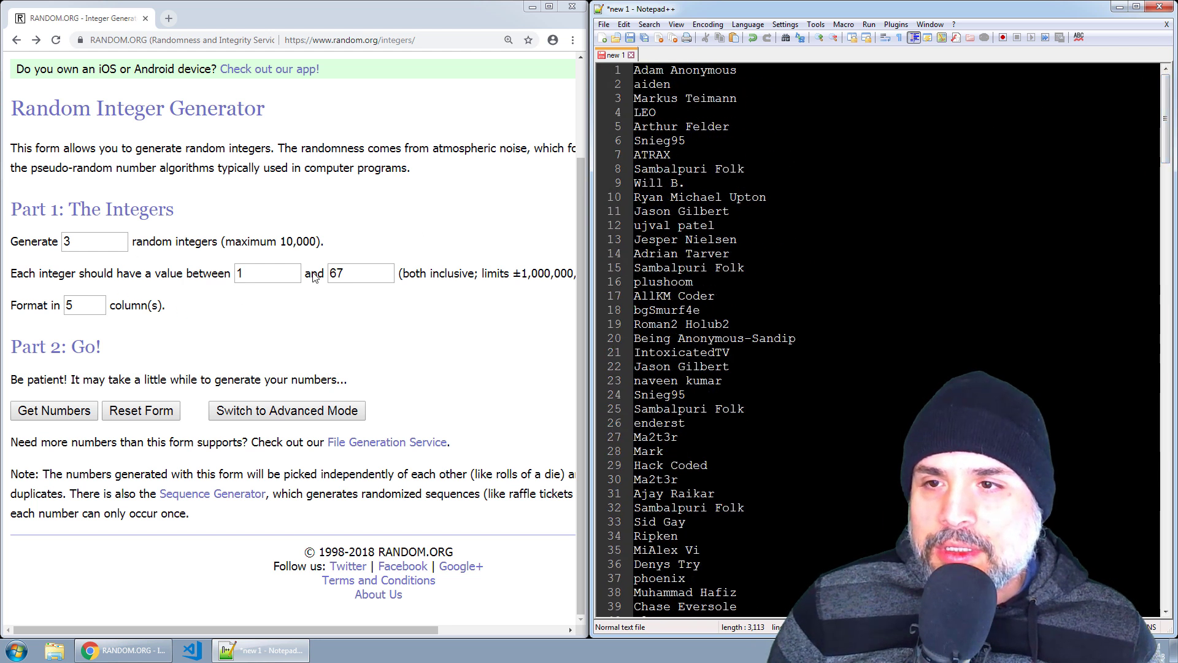
{"action": "left_click", "coordinate": [291, 279]}
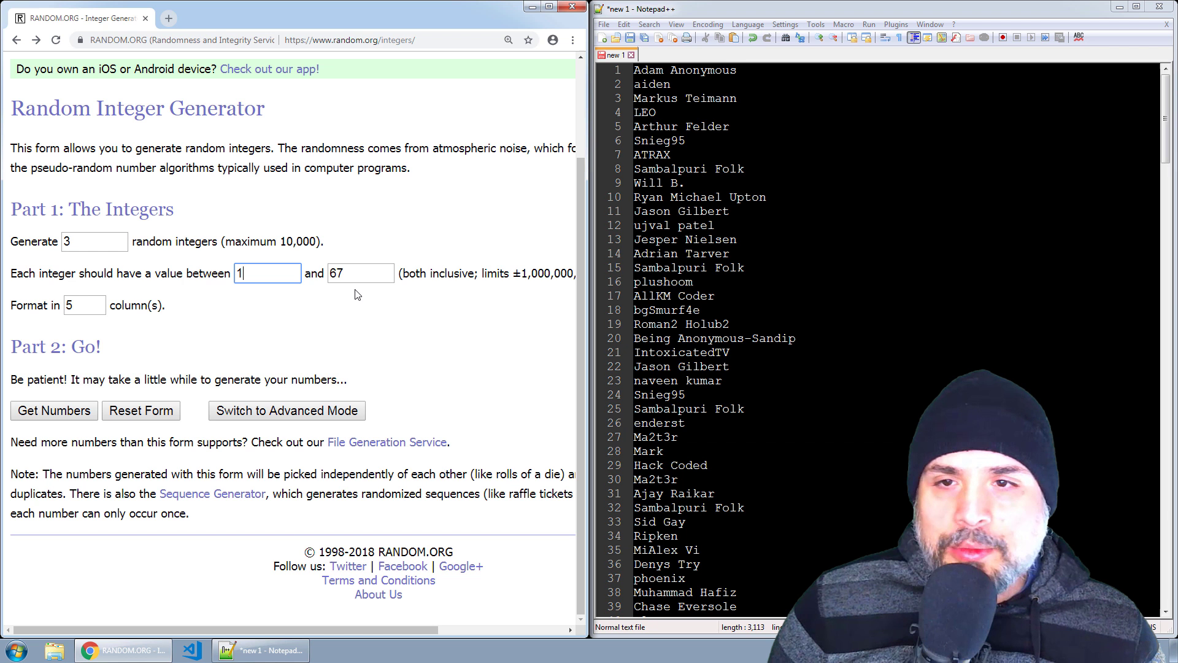
{"action": "left_click_drag", "start_coordinate": [1164, 87], "coordinate": [1164, 533]}
{"action": "double_click", "coordinate": [335, 273]}
{"action": "type", "text": "231"}
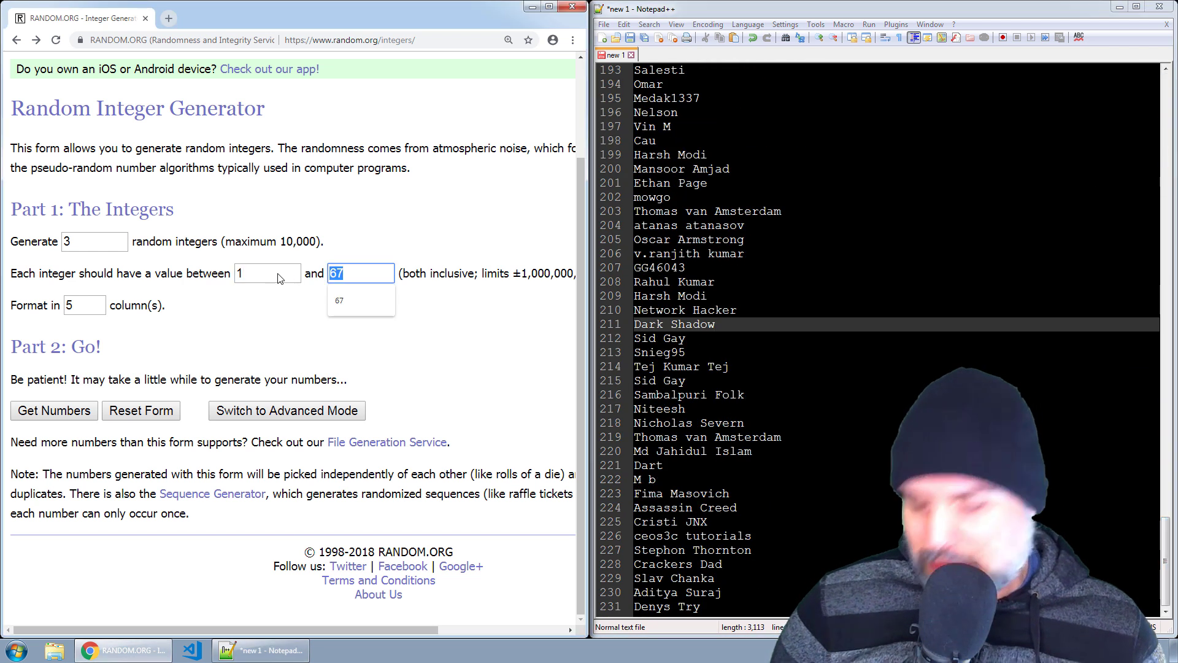
{"action": "double_click", "coordinate": [66, 241]}
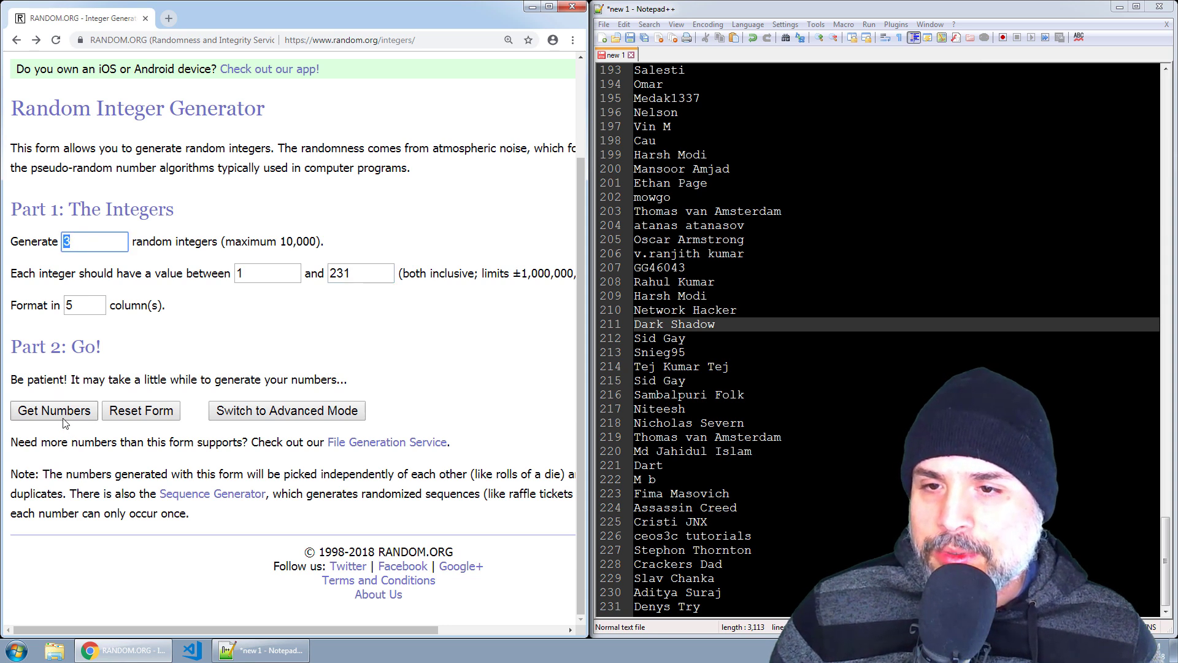
{"action": "left_click", "coordinate": [61, 416]}
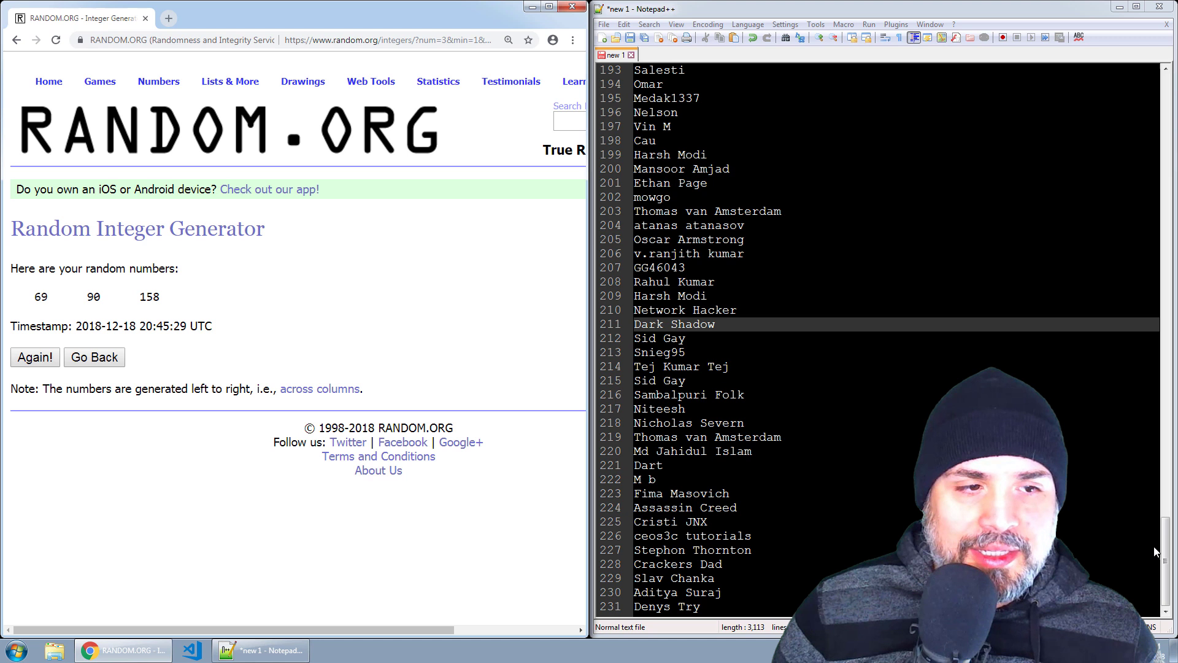
Step: Move the first winner's name from line 69 to line 236, leaving line 69 blank
{"action": "left_click_drag", "start_coordinate": [1161, 549], "coordinate": [1161, 229]}
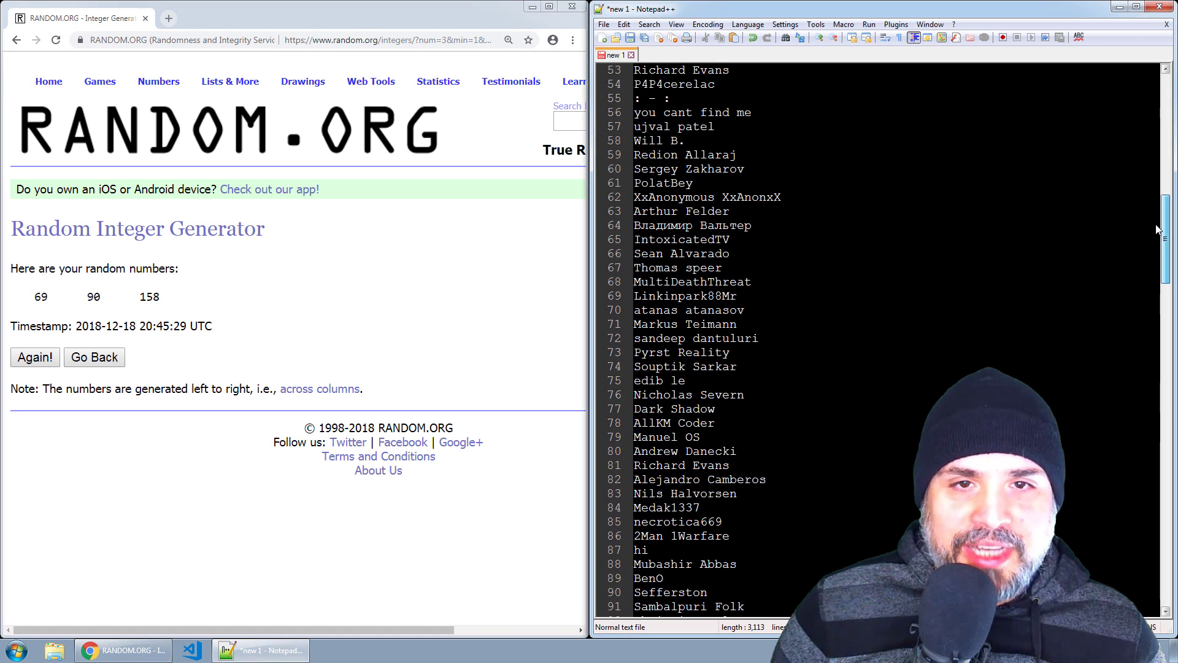
{"action": "left_click", "coordinate": [756, 297]}
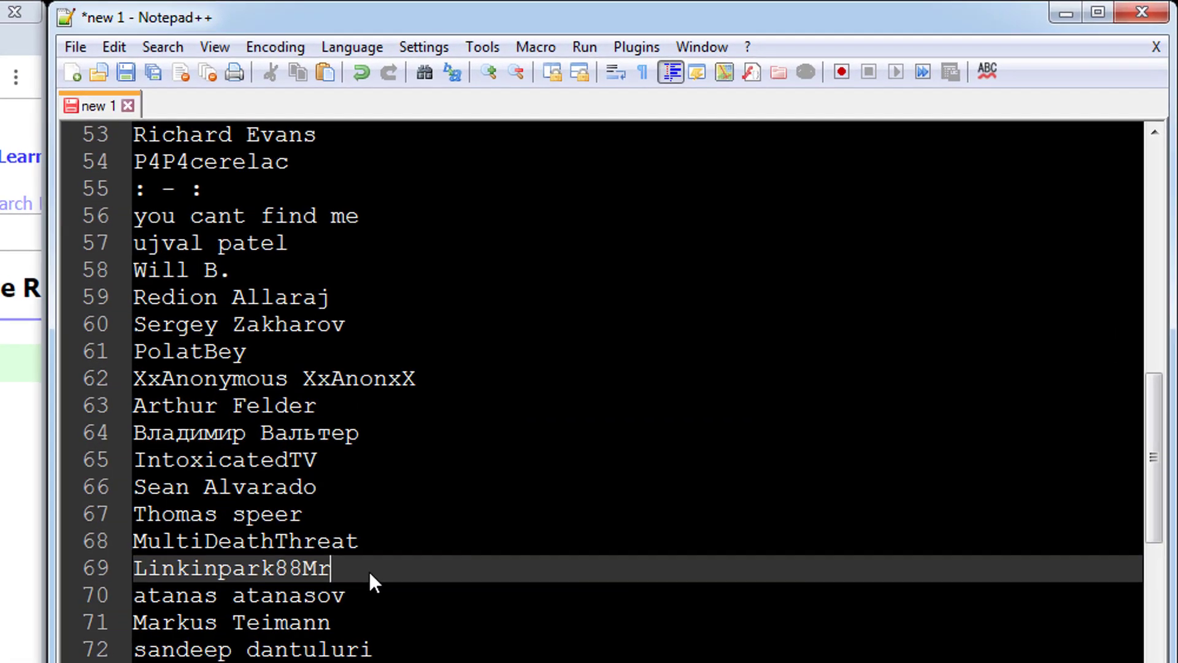
{"action": "left_click_drag", "start_coordinate": [761, 299], "coordinate": [598, 299]}
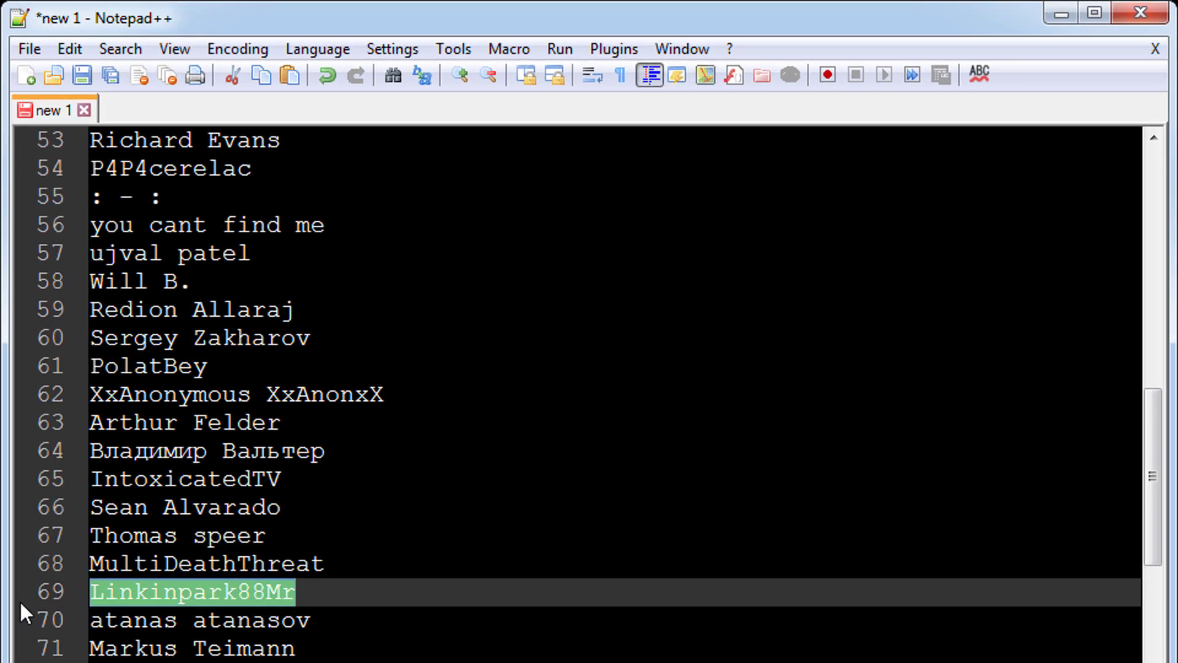
{"action": "key", "text": "Delete"}
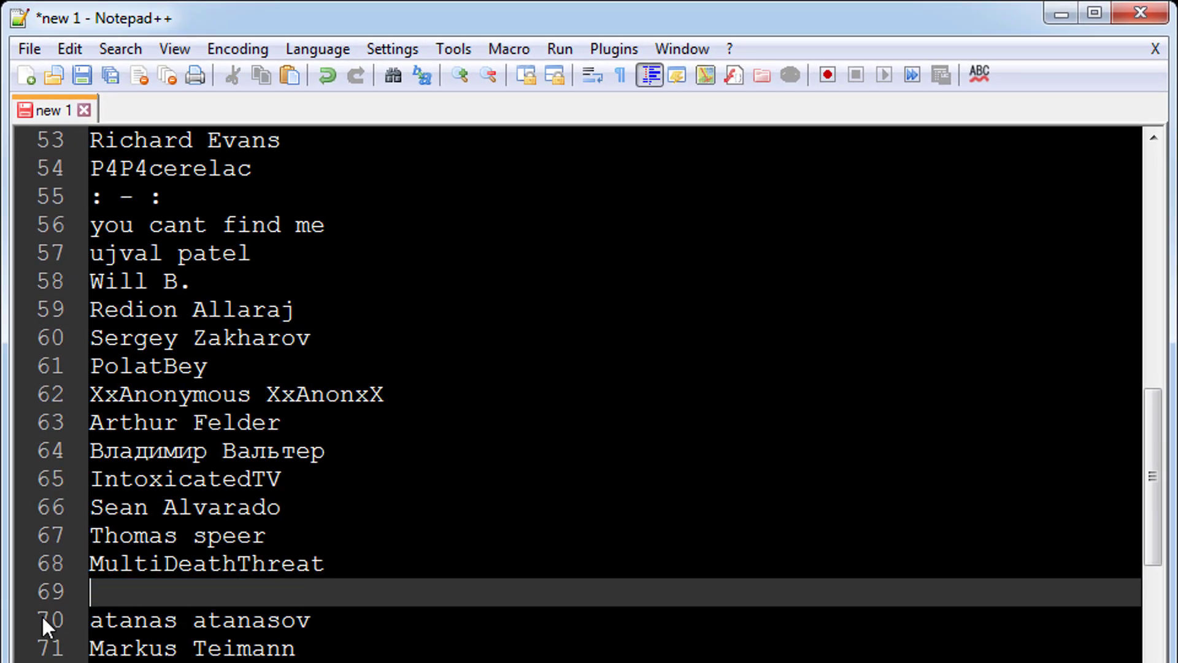
{"action": "left_click_drag", "start_coordinate": [1154, 472], "coordinate": [1153, 660]}
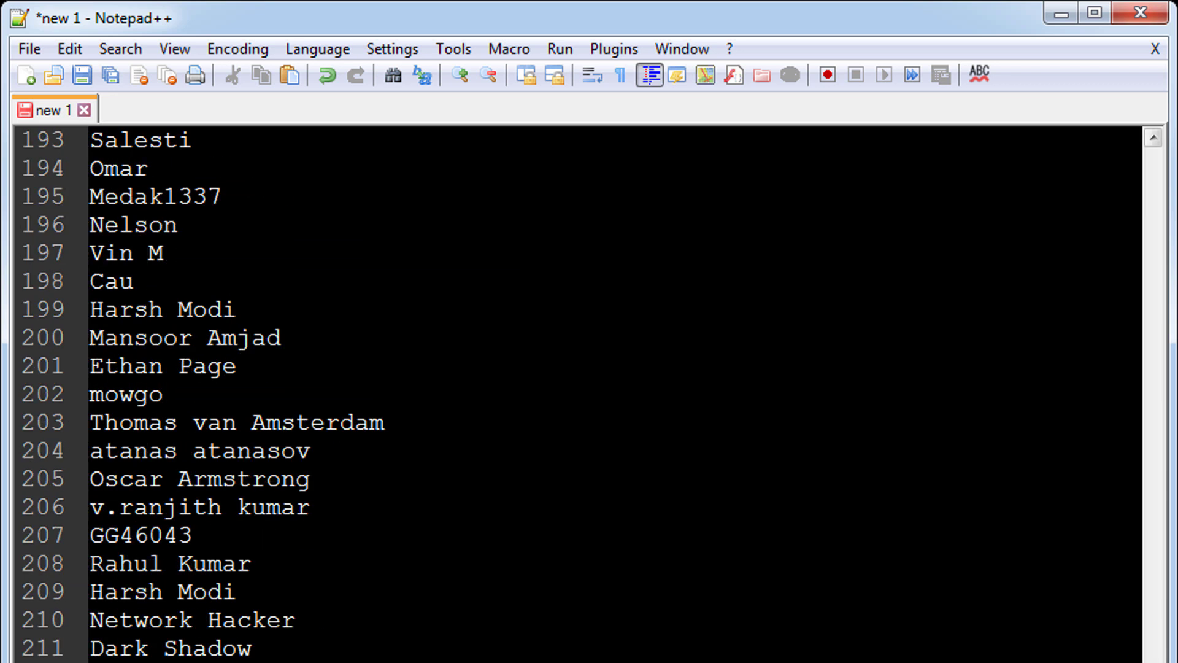
{"action": "key", "text": "ctrl+z"}
{"action": "key", "text": "ctrl+y"}
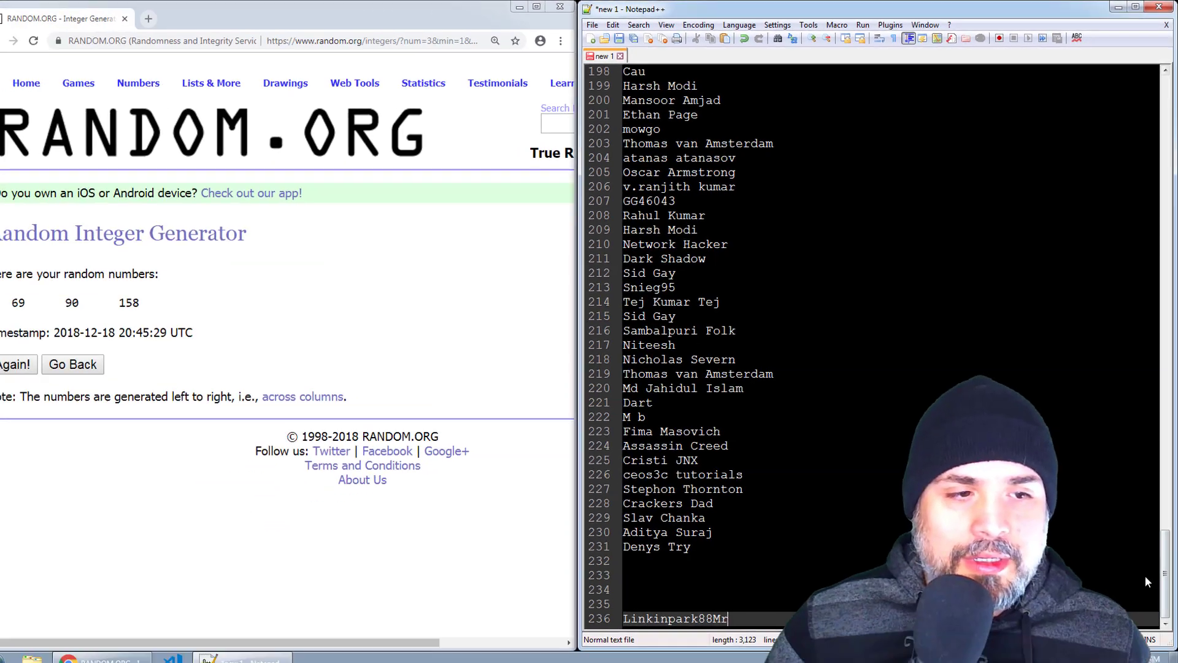
Step: Enter the second winner's name on new line 237, below the first winner
{"action": "left_click_drag", "start_coordinate": [1161, 569], "coordinate": [1161, 272]}
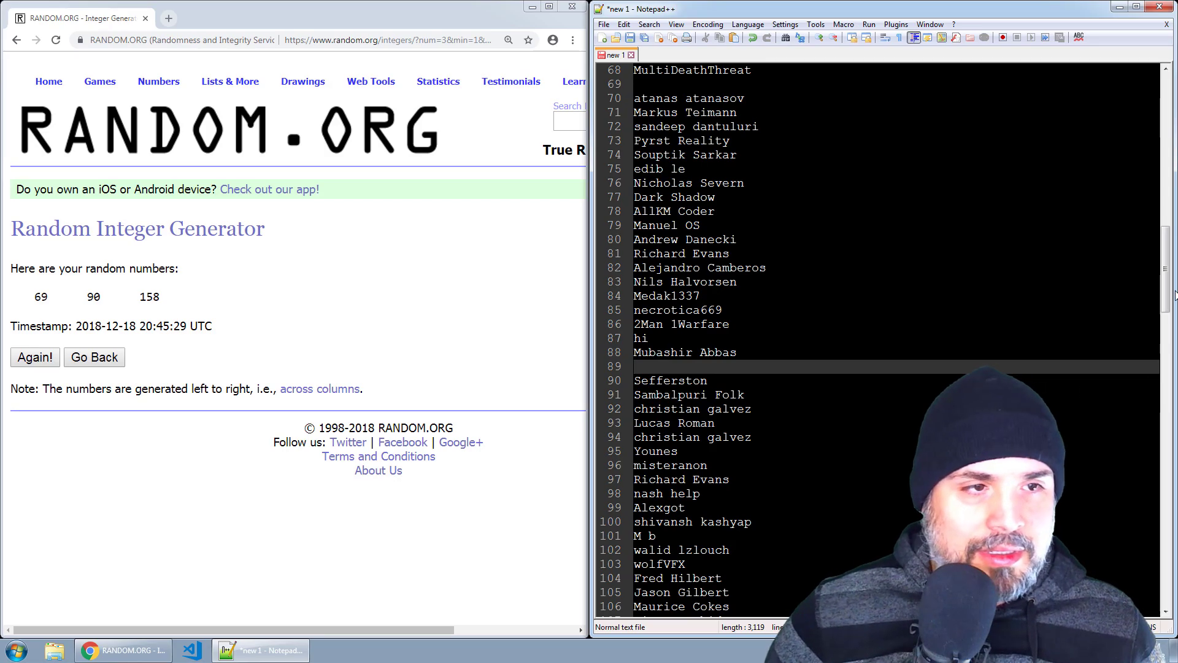
{"action": "left_click_drag", "start_coordinate": [1164, 267], "coordinate": [1164, 559]}
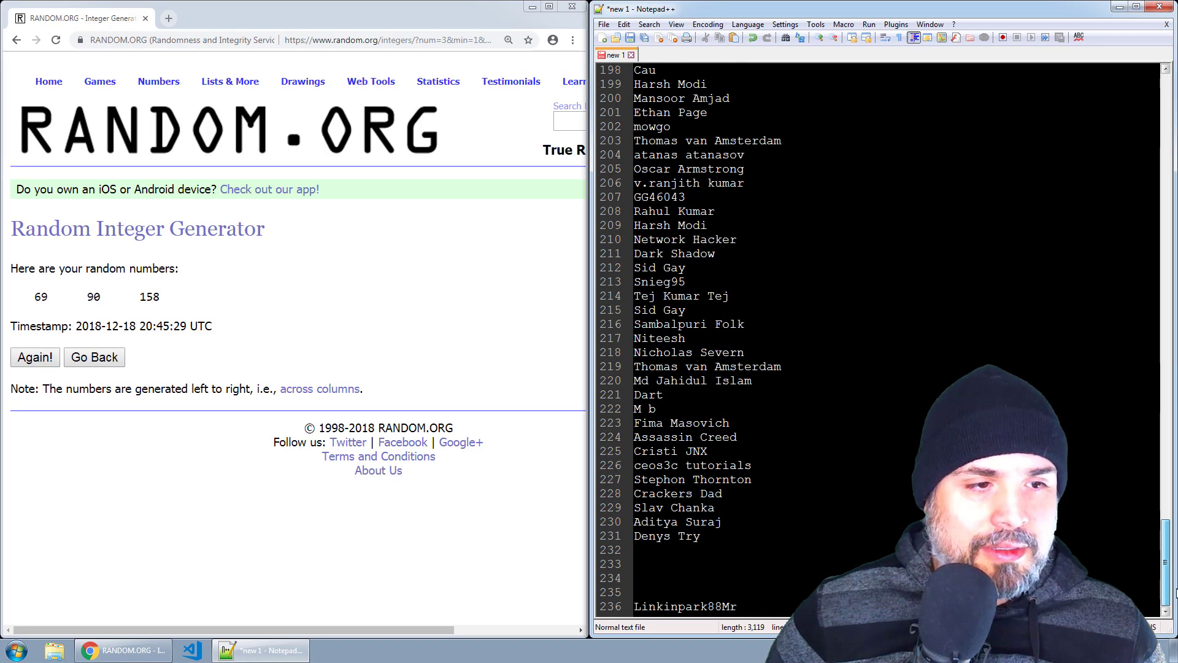
{"action": "left_click", "coordinate": [782, 606]}
{"action": "key", "text": "Return"}
{"action": "type", "text": "BenO"}
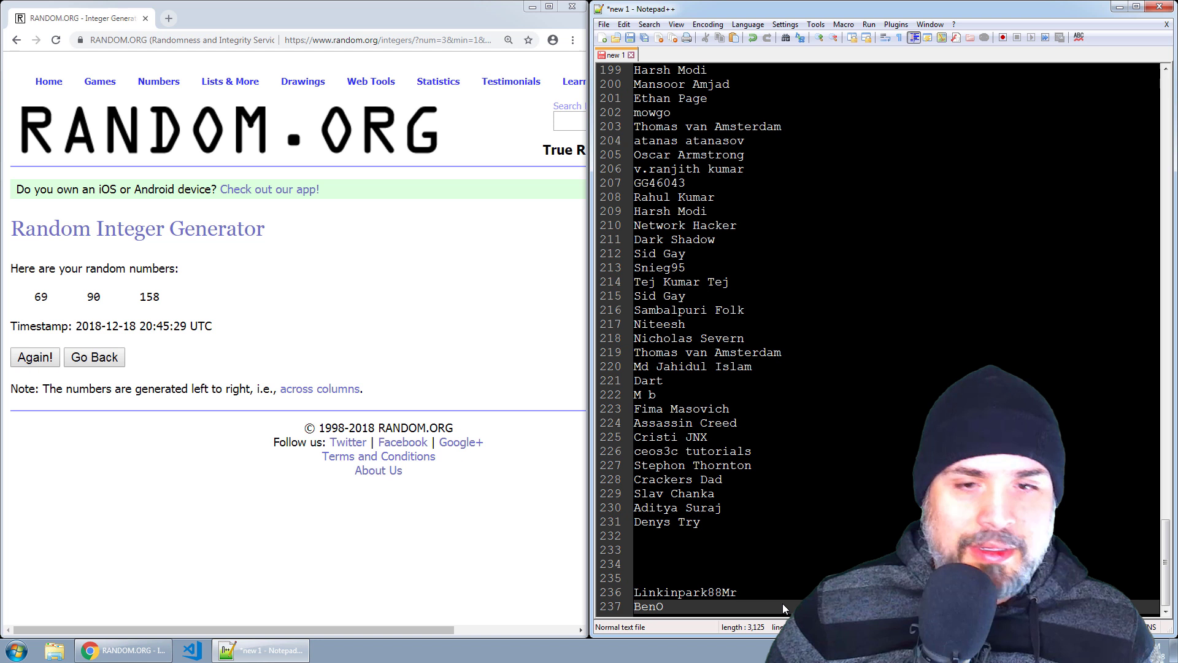
{"action": "key", "text": "Return"}
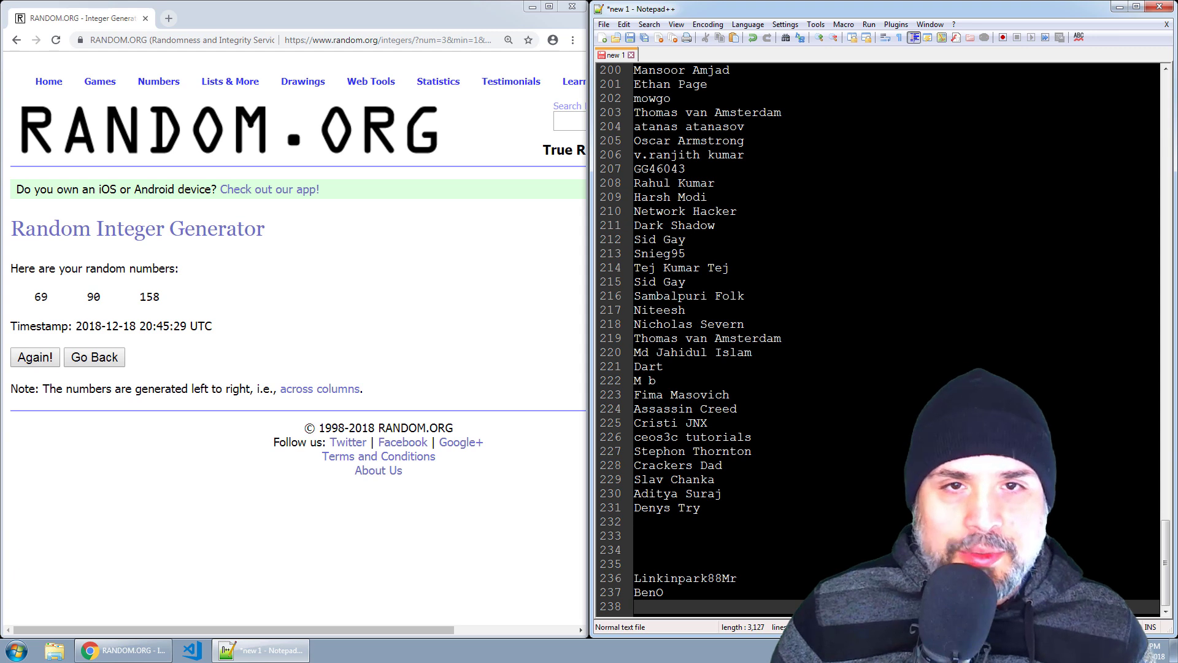
{"action": "scroll", "coordinate": [877, 338], "scroll_direction": "up", "scroll_amount": 11}
Step: Move the third winner's name from line 158 to empty line 238
{"action": "scroll", "coordinate": [844, 405], "scroll_direction": "up", "scroll_amount": 6}
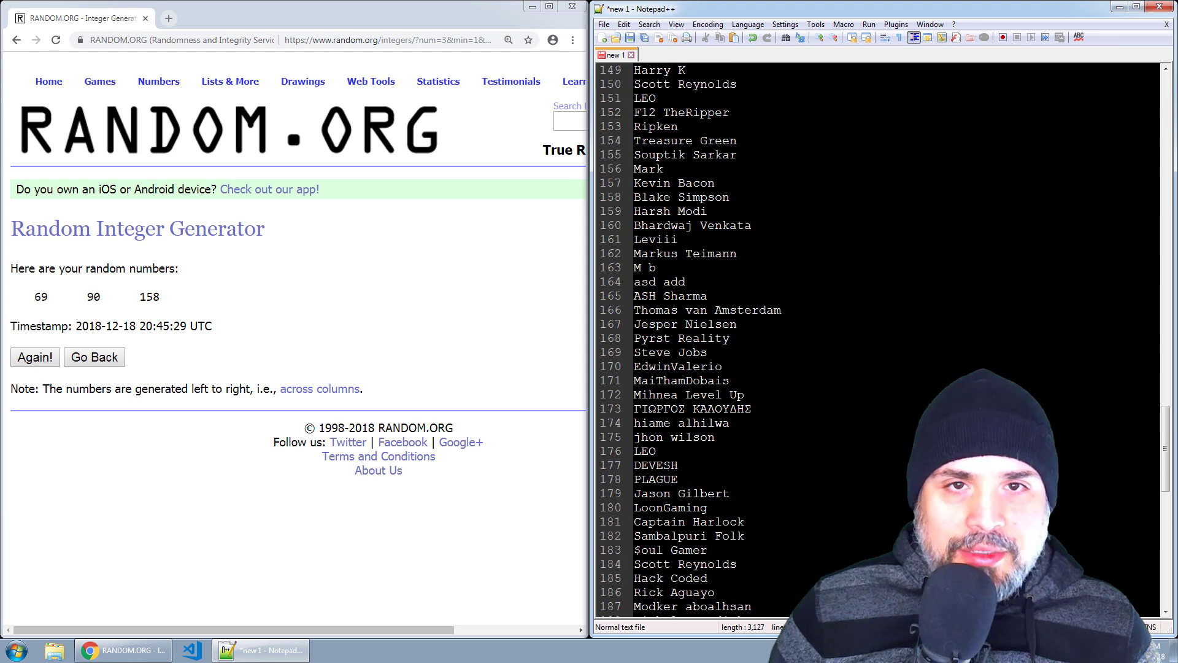
{"action": "left_click_drag", "start_coordinate": [733, 199], "coordinate": [607, 198]}
{"action": "key", "text": "ctrl+c"}
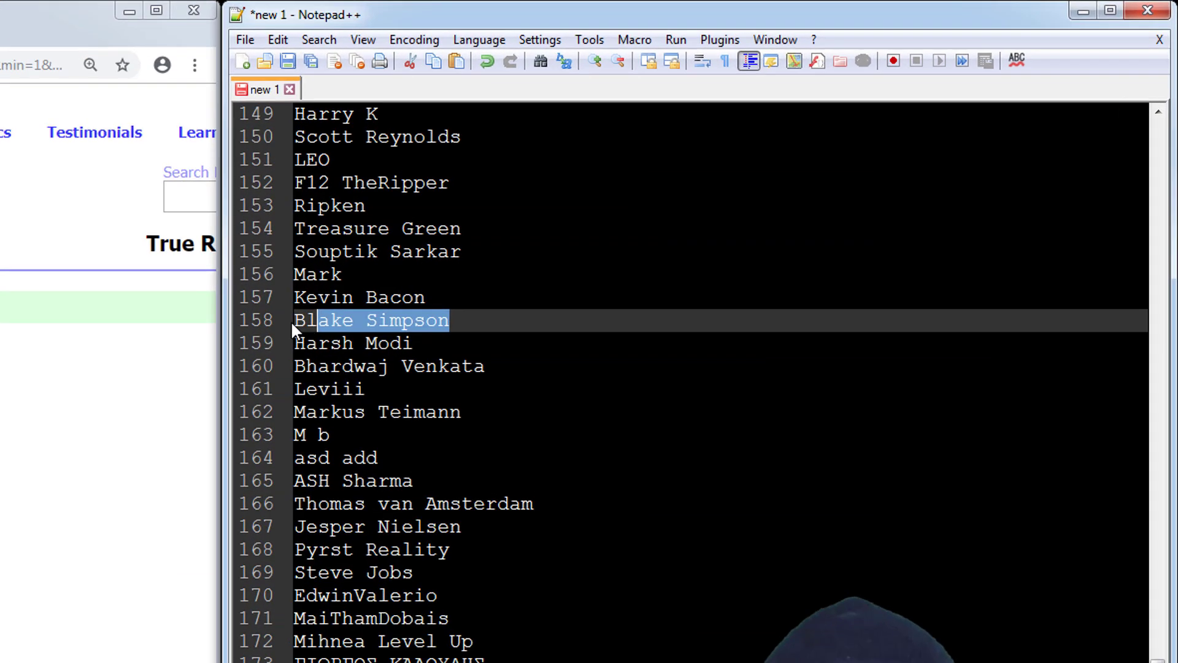
{"action": "key", "text": "Delete"}
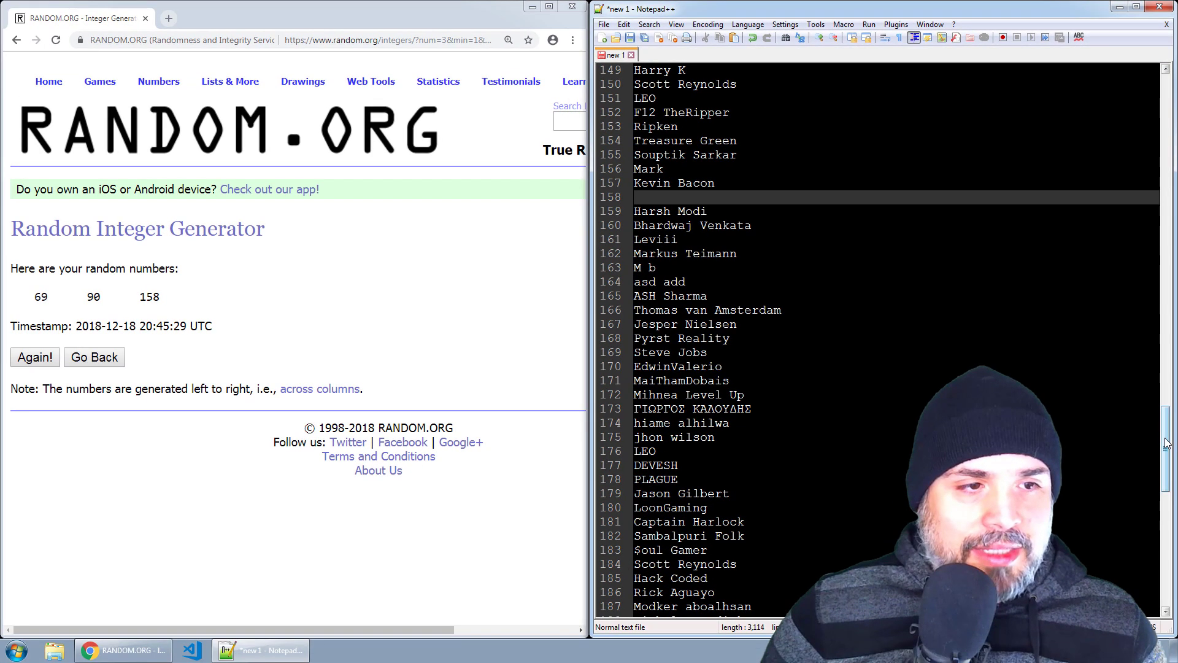
{"action": "left_click_drag", "start_coordinate": [1166, 442], "coordinate": [1166, 556]}
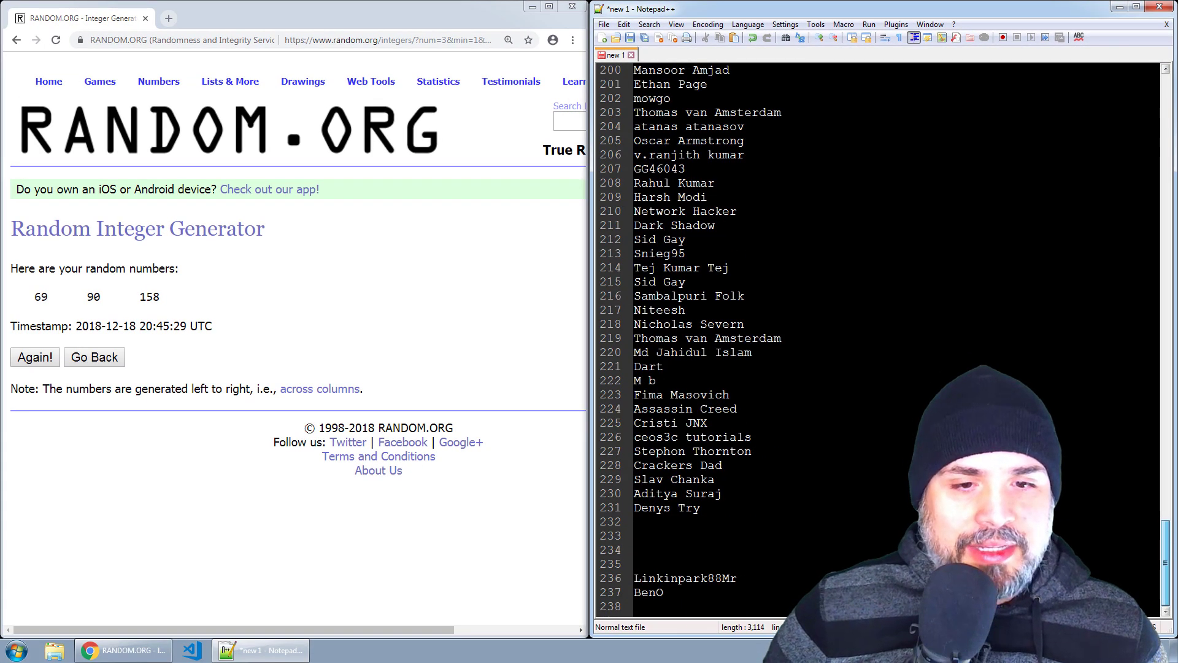
{"action": "left_click", "coordinate": [686, 607]}
{"action": "key", "text": "ctrl+v"}
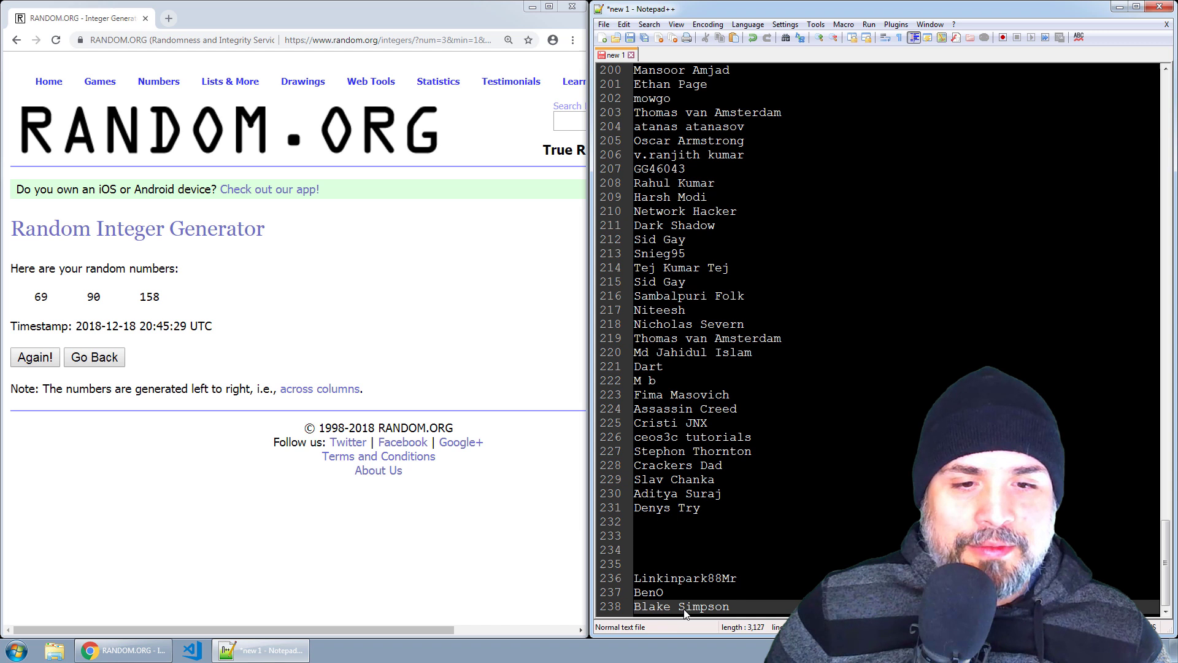